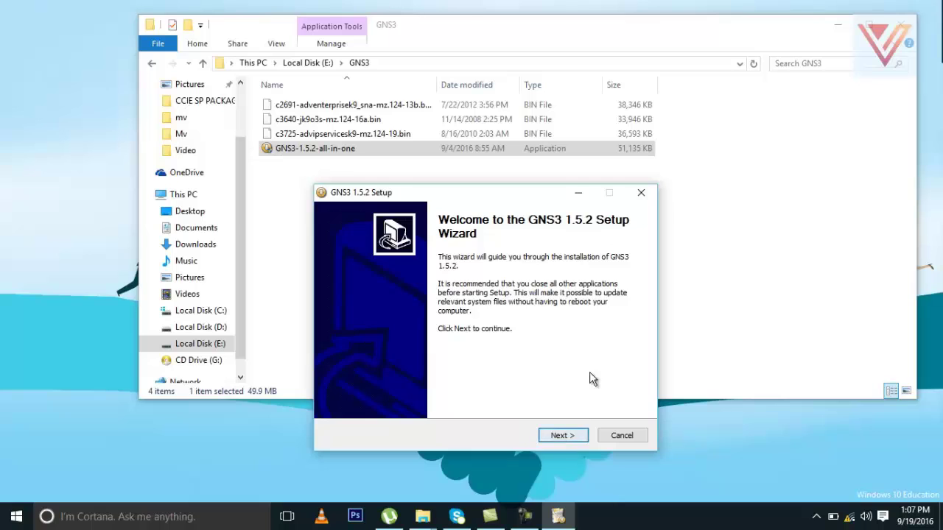
# Accept the GNS3 license, keep the default start menu folder, and deselect Wireshark 2.0.3.
pyautogui.click(575, 440)
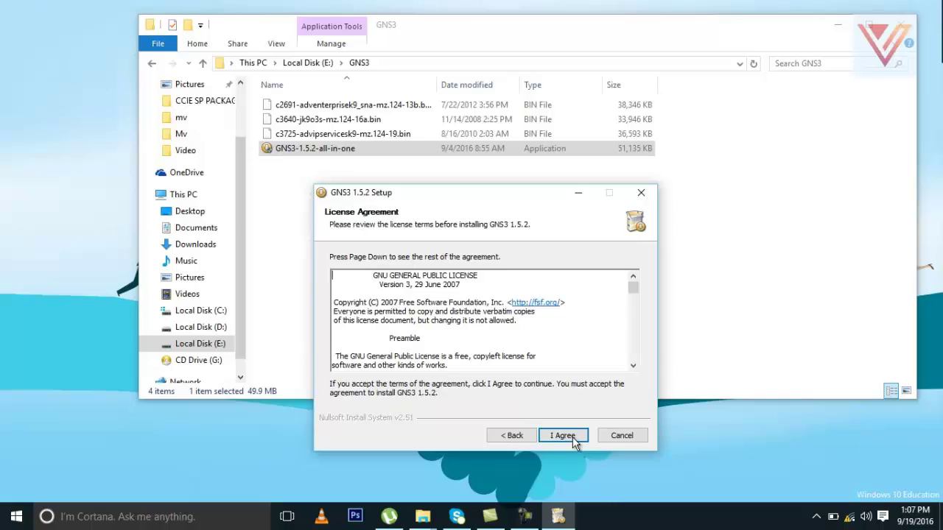
pyautogui.scroll(-5, 630, 320)
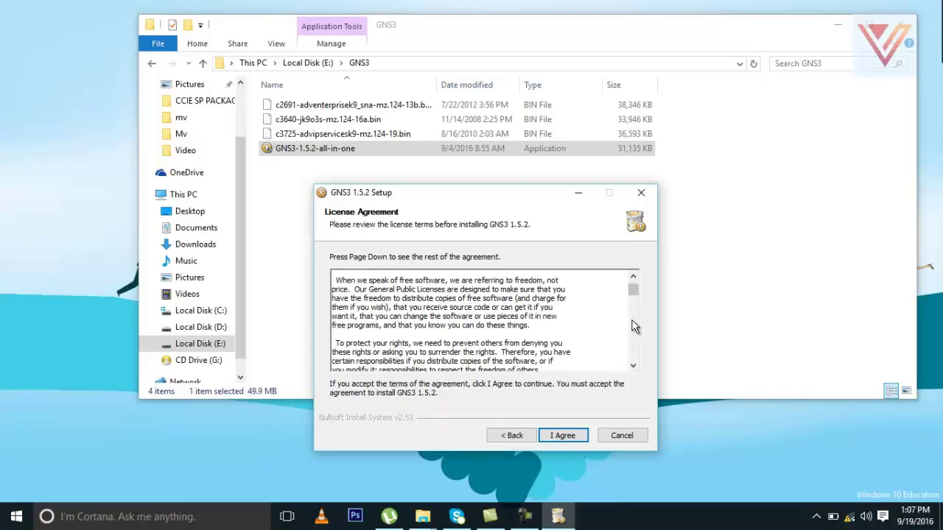
pyautogui.click(568, 438)
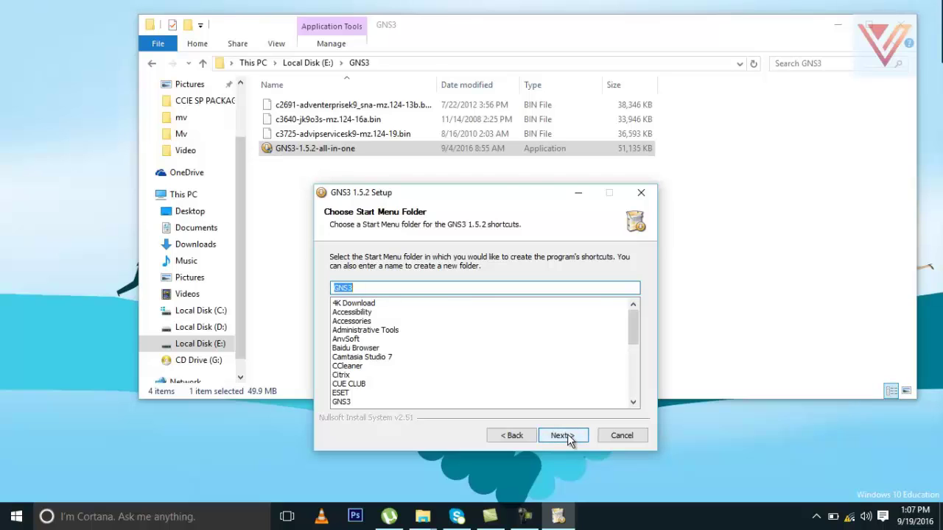
pyautogui.click(562, 435)
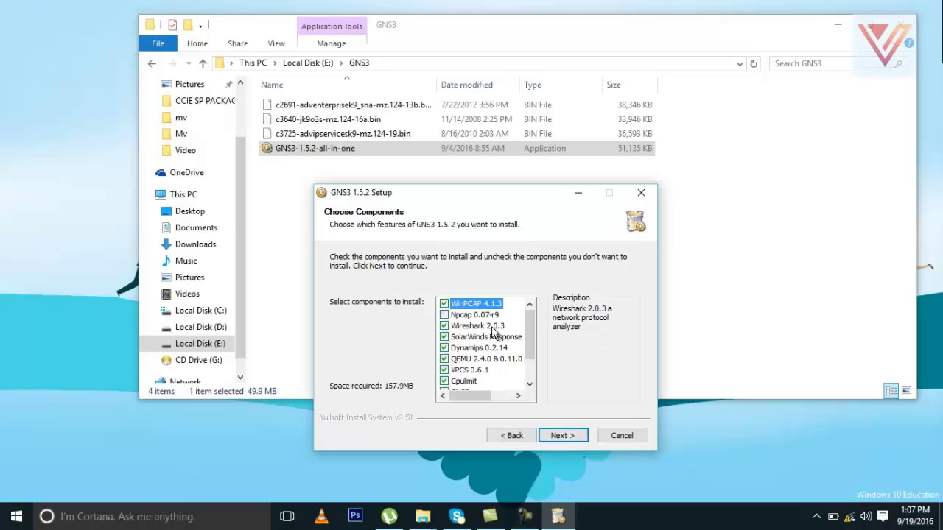
pyautogui.click(444, 326)
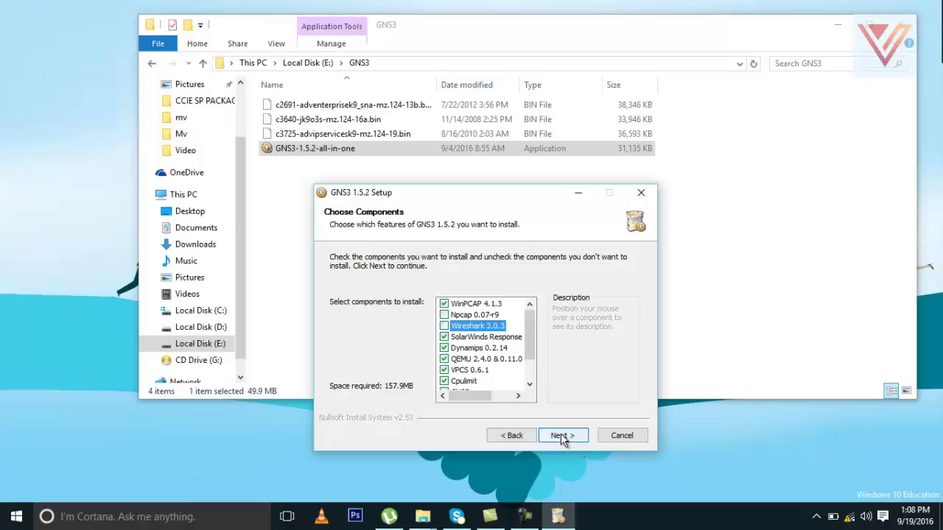
pyautogui.moveTo(472, 326)
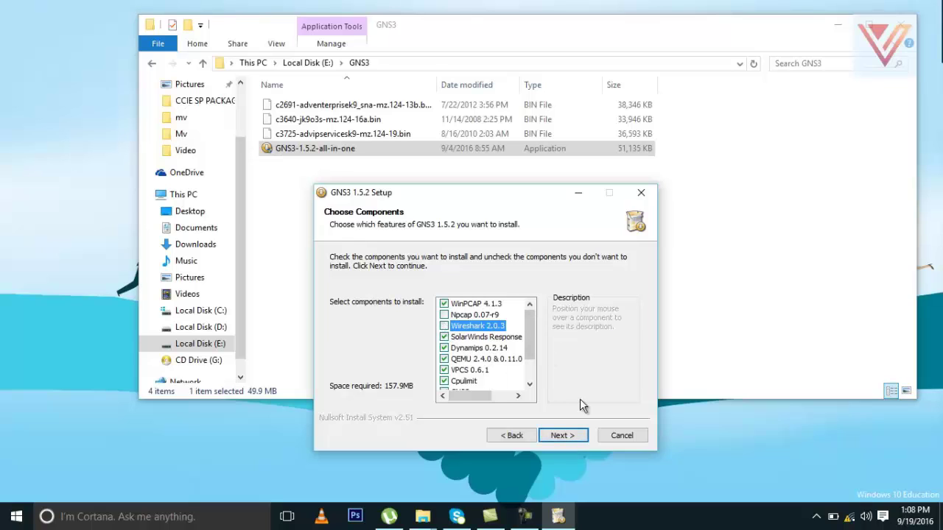
# Install GNS3 into C:\Program Files\GNS3, skipping the WinPcap reinstall and Response Time Viewer download.
pyautogui.click(564, 436)
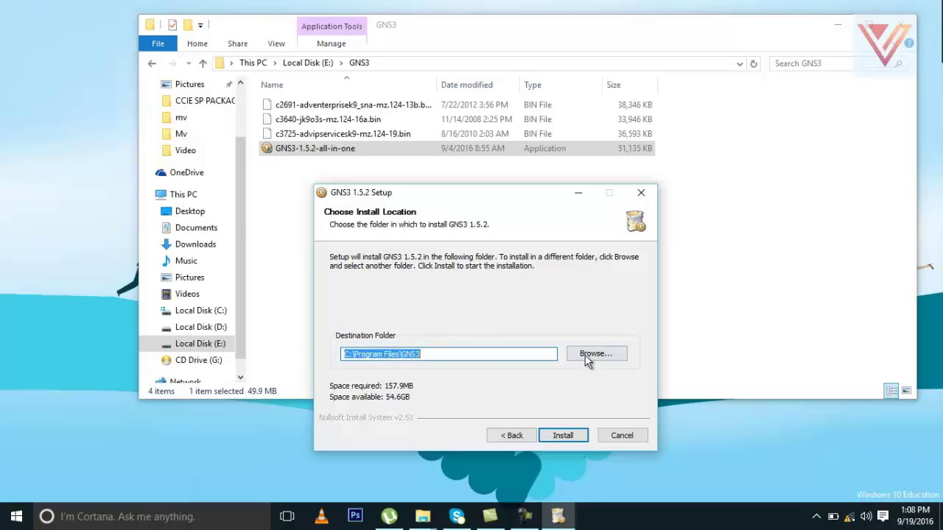
pyautogui.click(560, 434)
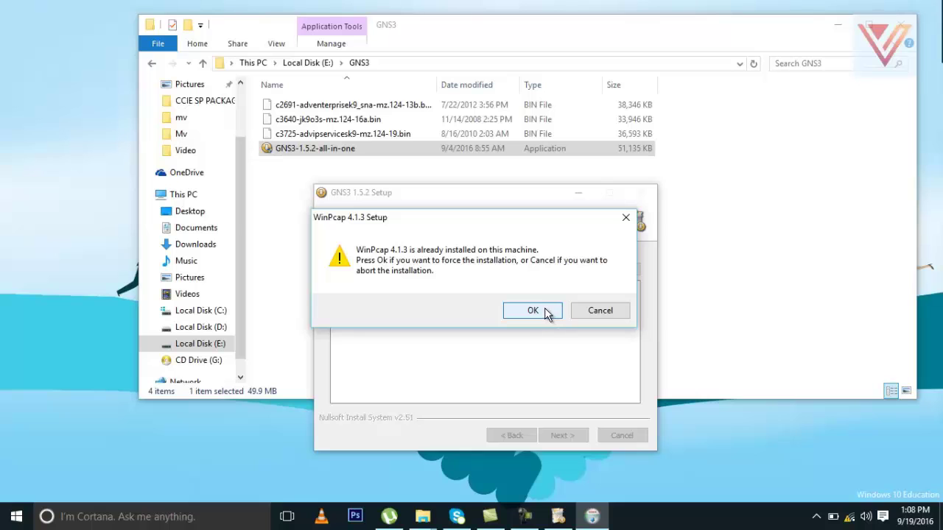
pyautogui.click(597, 312)
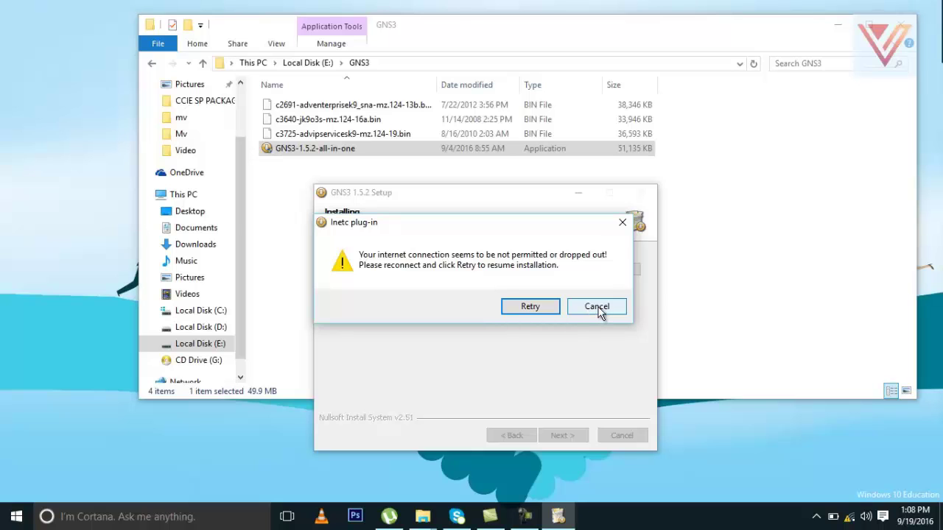
pyautogui.click(599, 311)
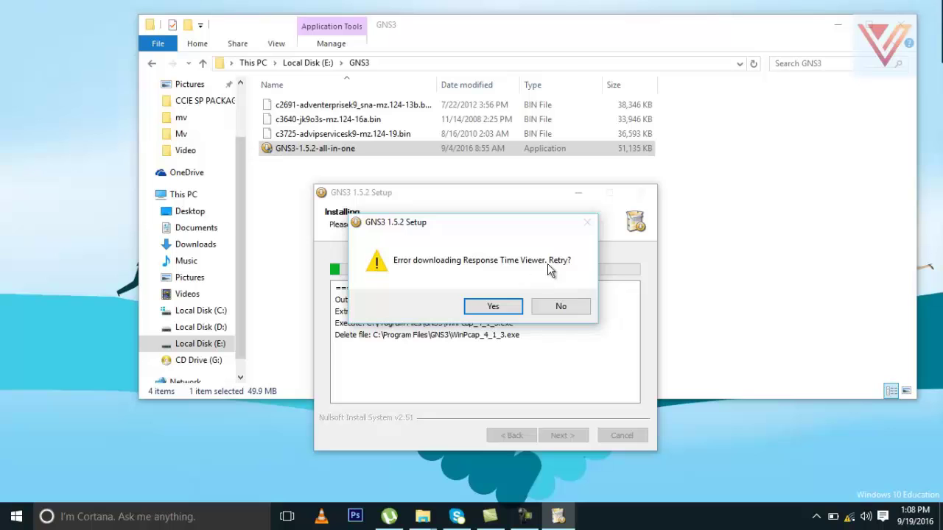
pyautogui.click(572, 308)
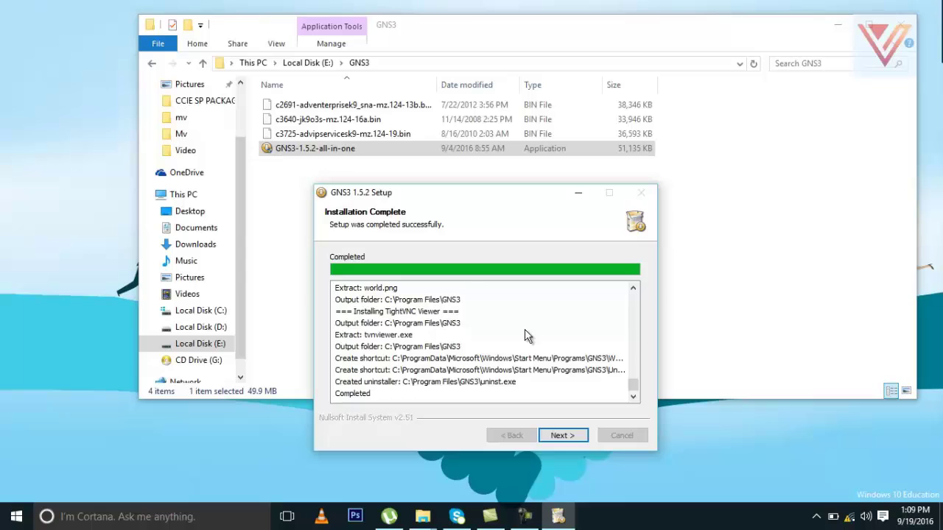
# Decline the Solarwinds toolset offer and finish the GNS3 setup wizard.
pyautogui.click(561, 437)
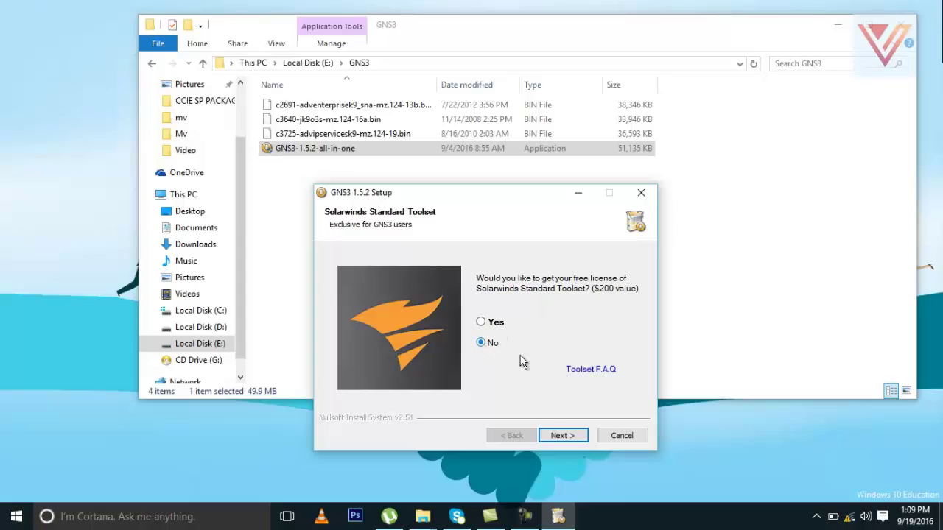
pyautogui.click(563, 436)
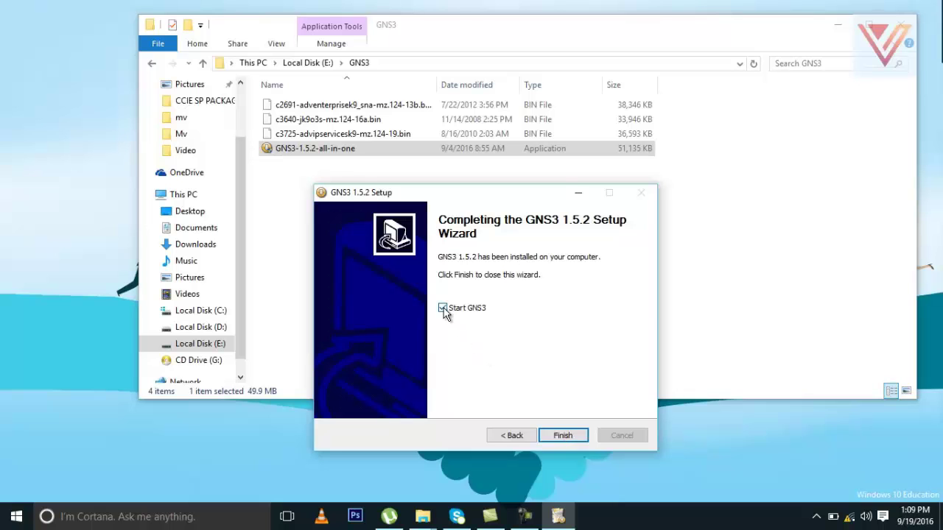
pyautogui.click(563, 435)
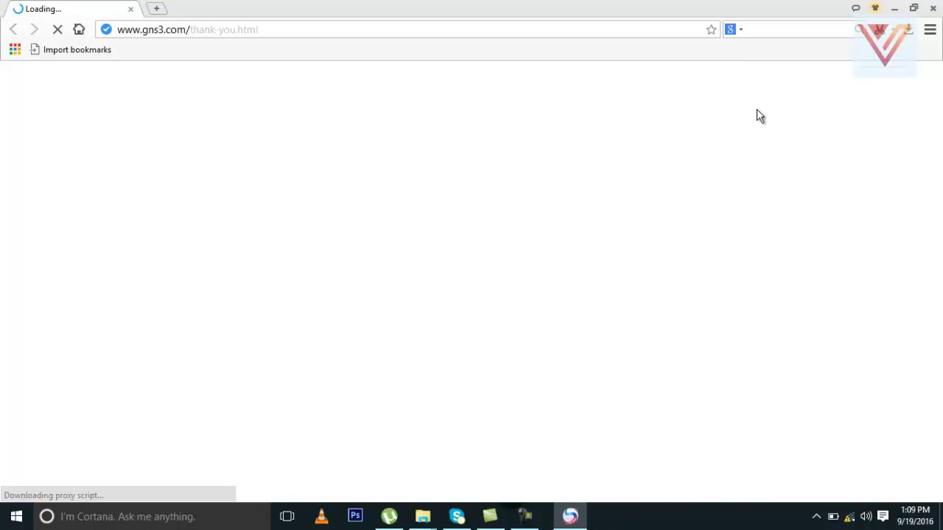
# Close the Chrome window showing the GNS3 thank-you page.
pyautogui.click(932, 8)
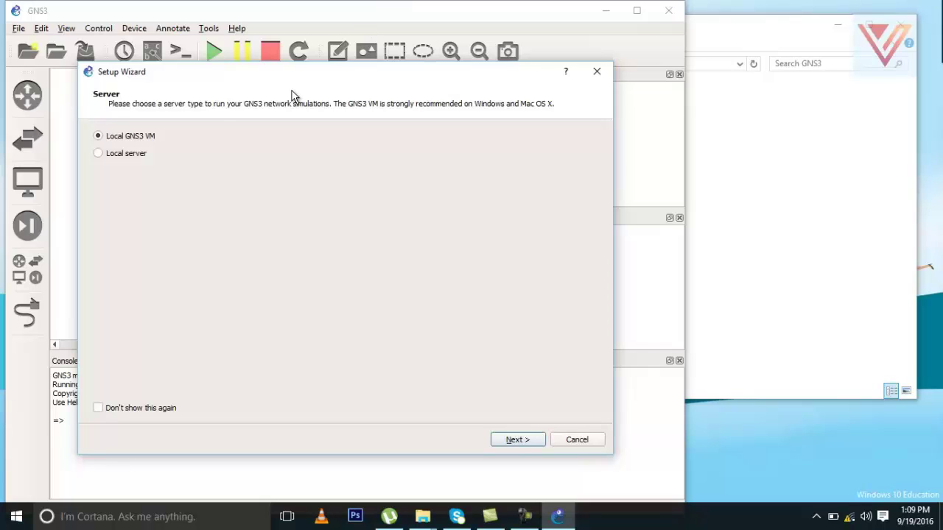
# Dismiss the server setup wizard and name the new project p1.
pyautogui.click(576, 440)
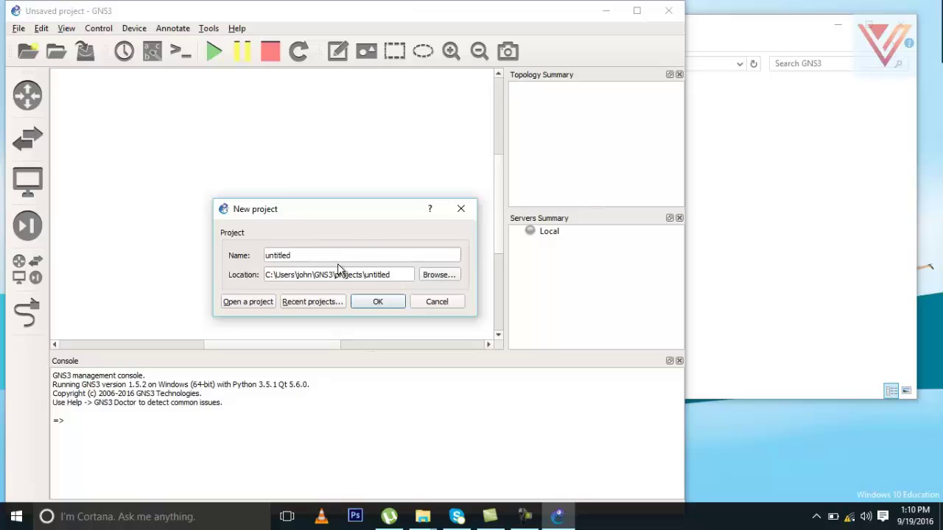
pyautogui.doubleClick(291, 255)
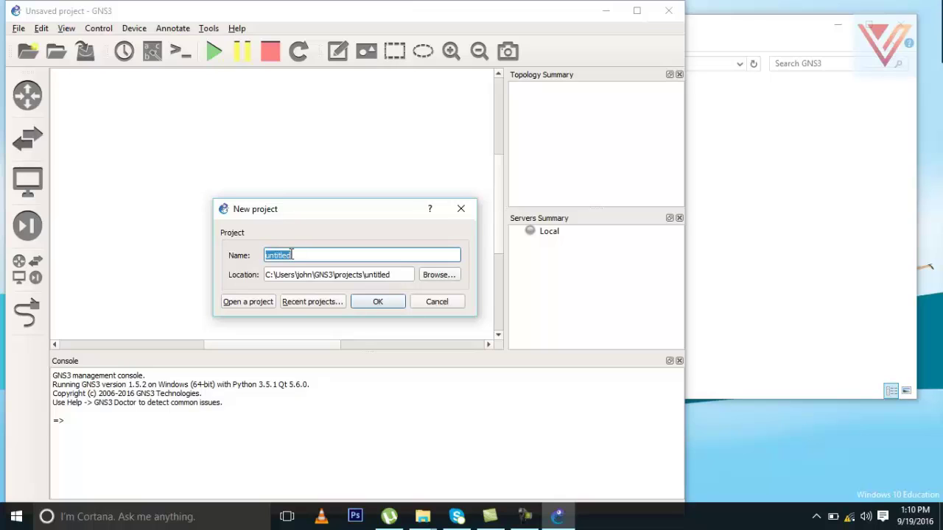
pyautogui.write('p1')
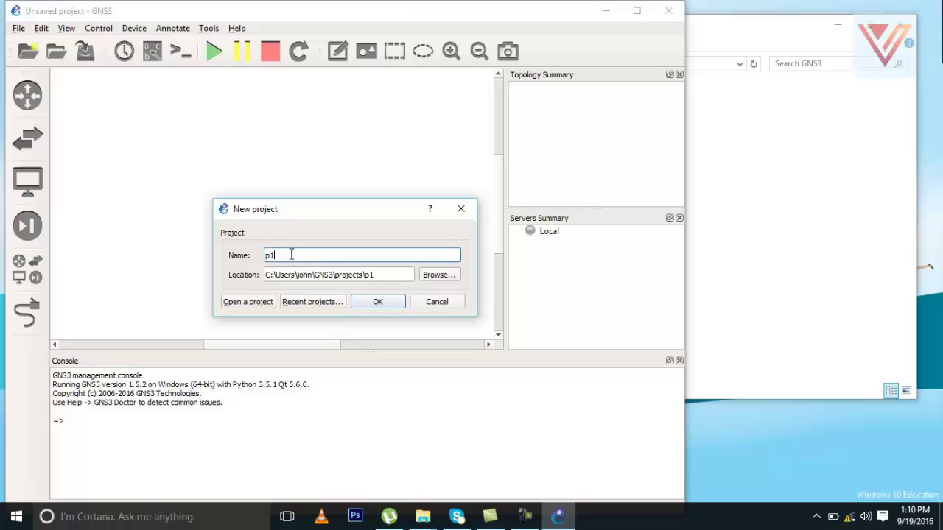
# Create a projects folder in E:\GNS3, choose it as the location, and create p1.
pyautogui.click(437, 276)
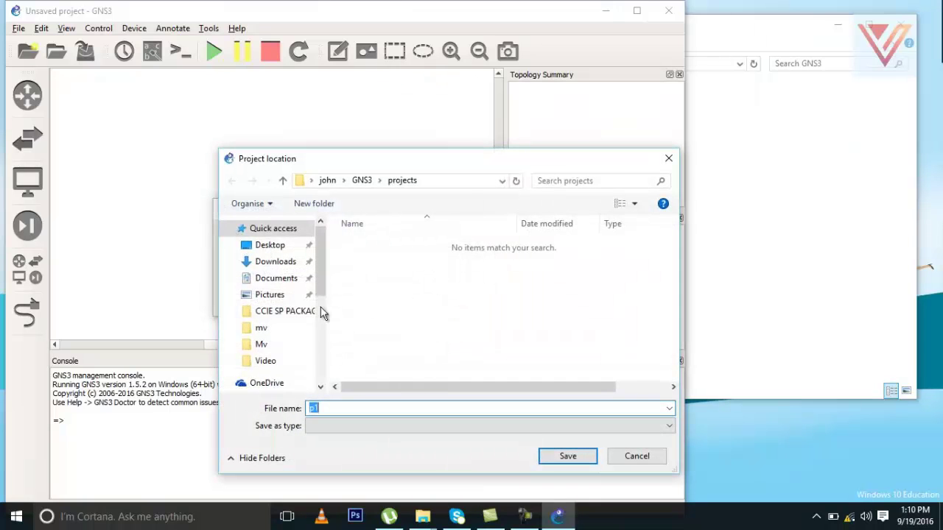
pyautogui.moveTo(326, 299); pyautogui.dragTo(326, 352)
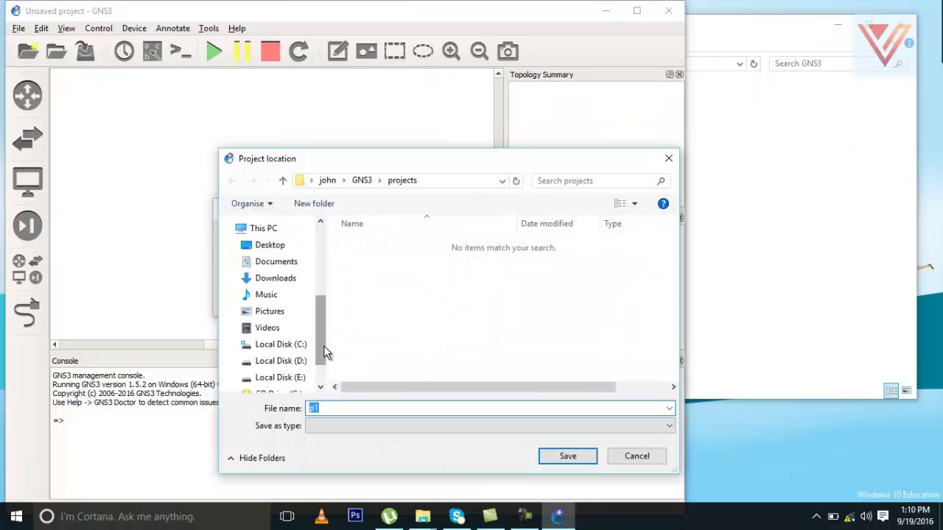
pyautogui.click(280, 377)
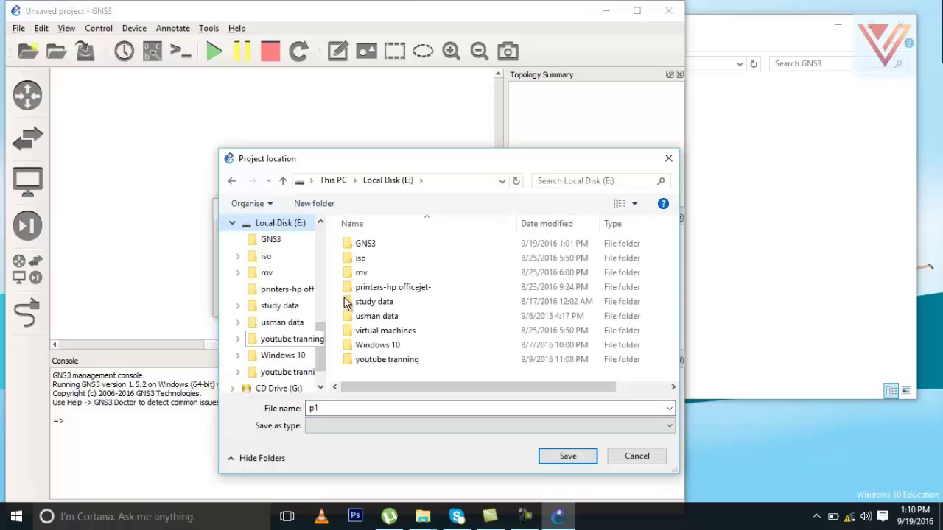
pyautogui.doubleClick(374, 244)
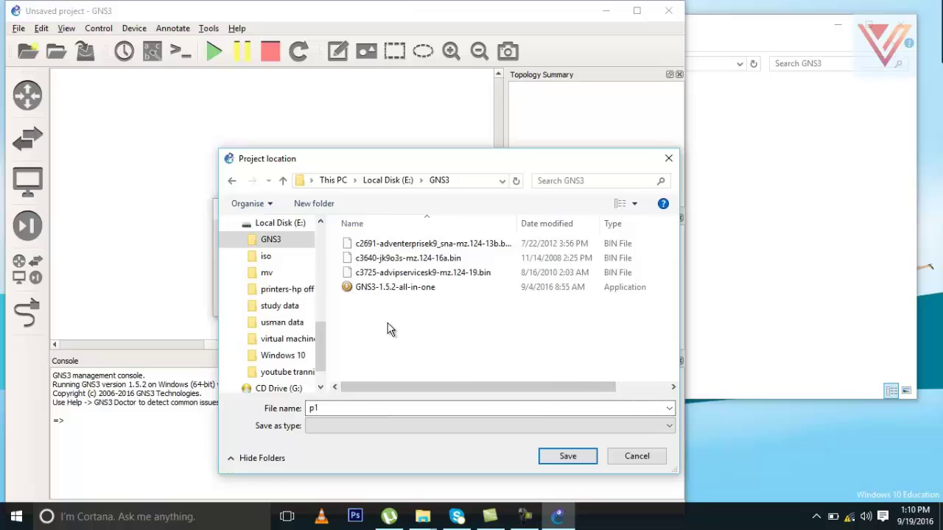
pyautogui.click(315, 203)
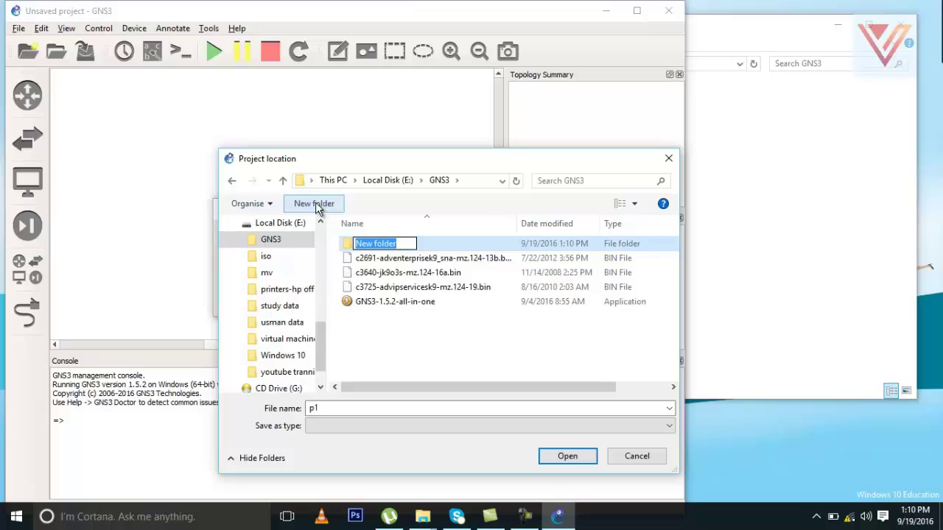
pyautogui.write('proje')
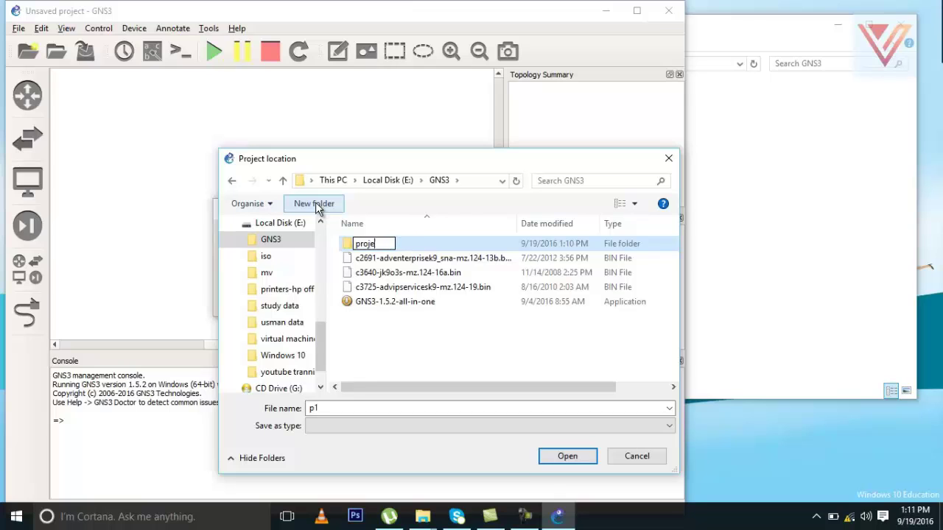
pyautogui.write('cts')
pyautogui.press('Return')
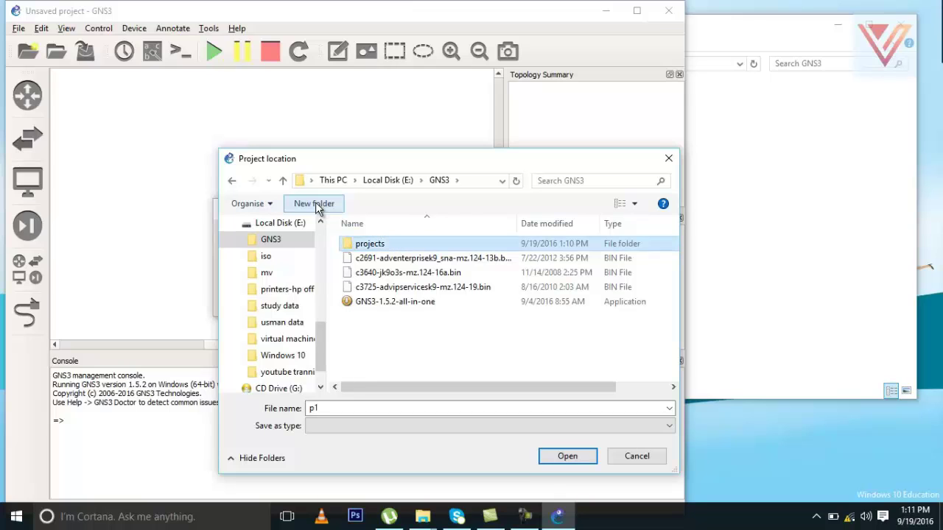
pyautogui.doubleClick(370, 244)
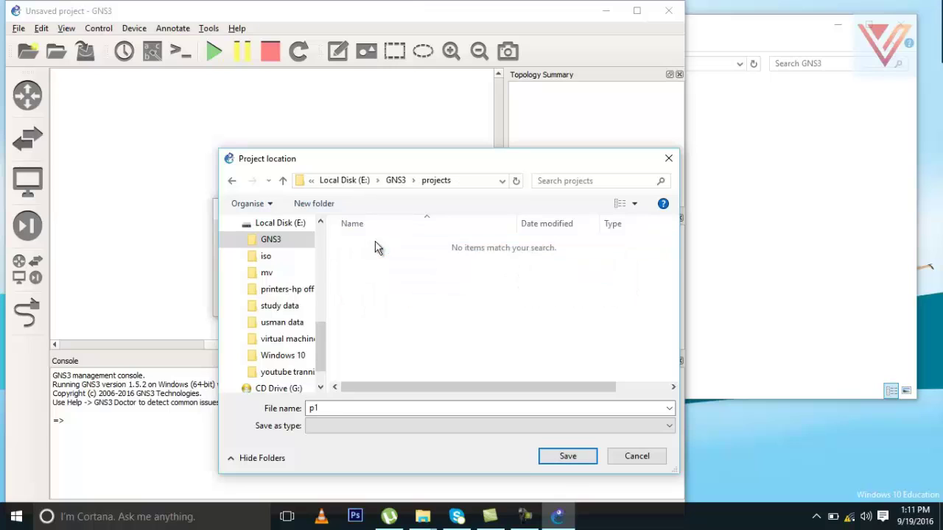
pyautogui.click(565, 456)
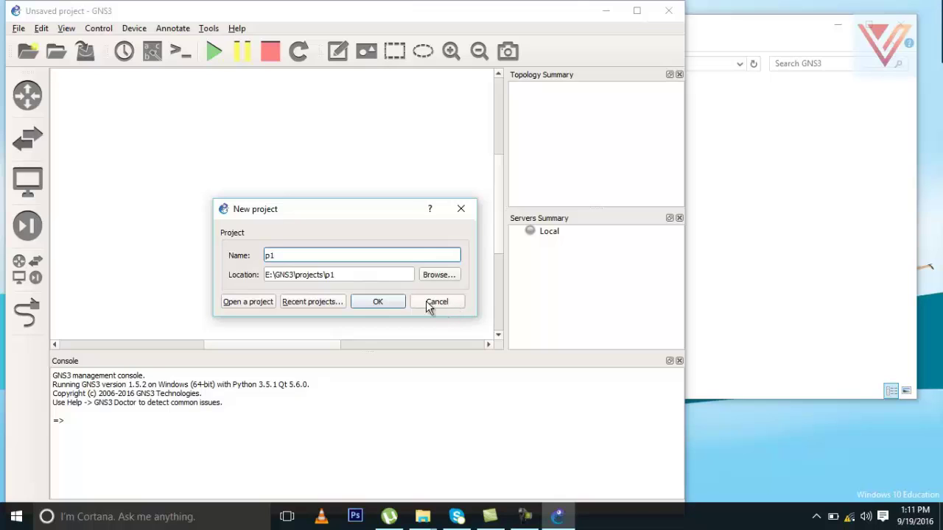
pyautogui.click(379, 302)
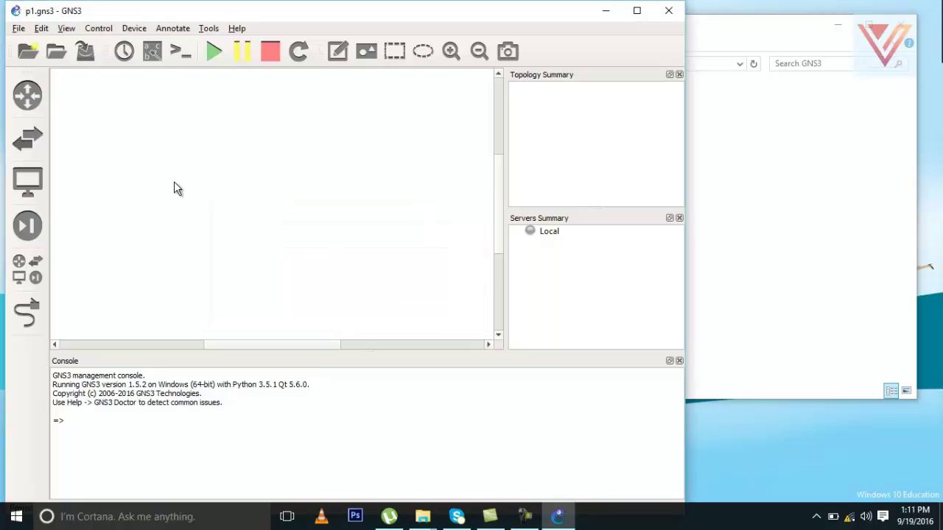
# Check the empty Routers list, then open Edit > Preferences.
pyautogui.click(27, 94)
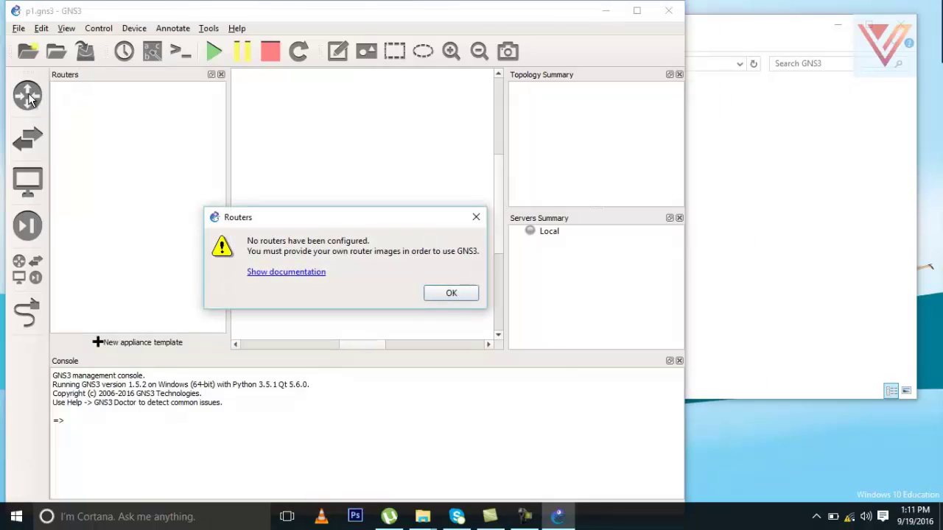
pyautogui.click(452, 293)
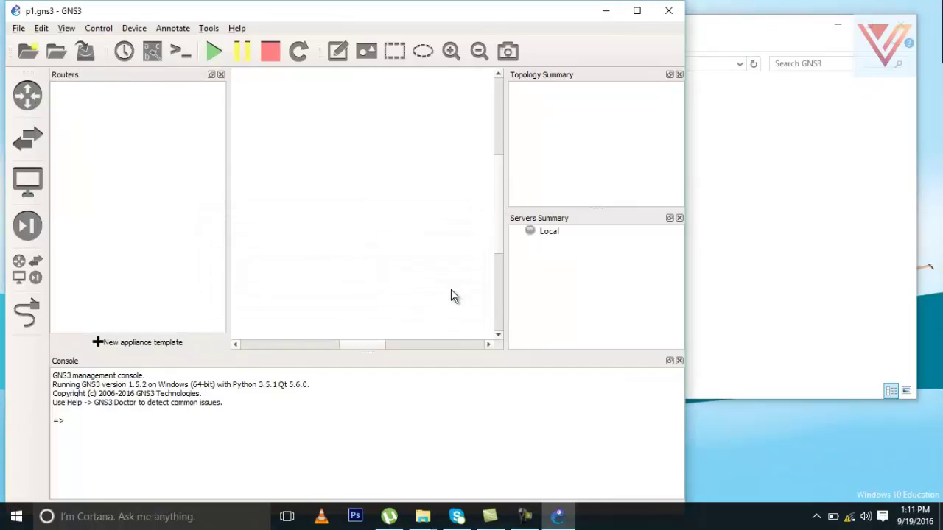
pyautogui.click(18, 29)
pyautogui.moveTo(97, 30)
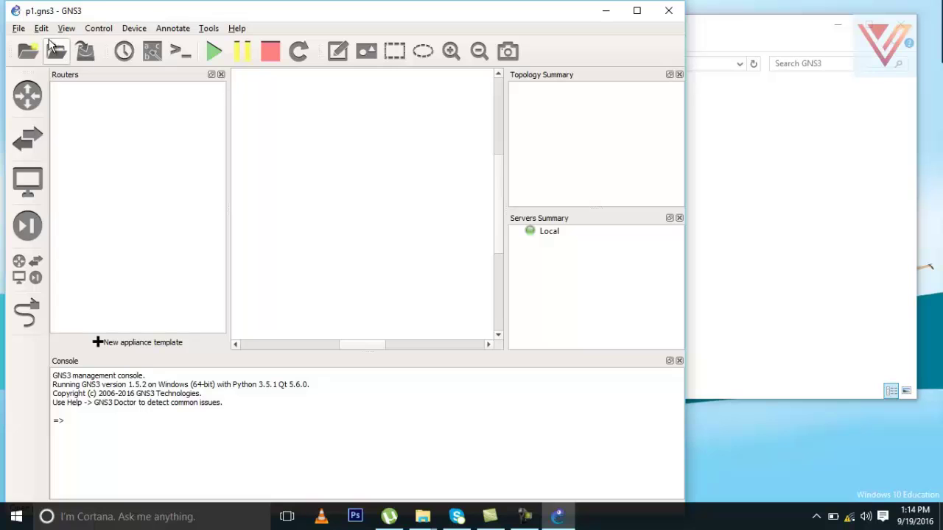
pyautogui.click(41, 29)
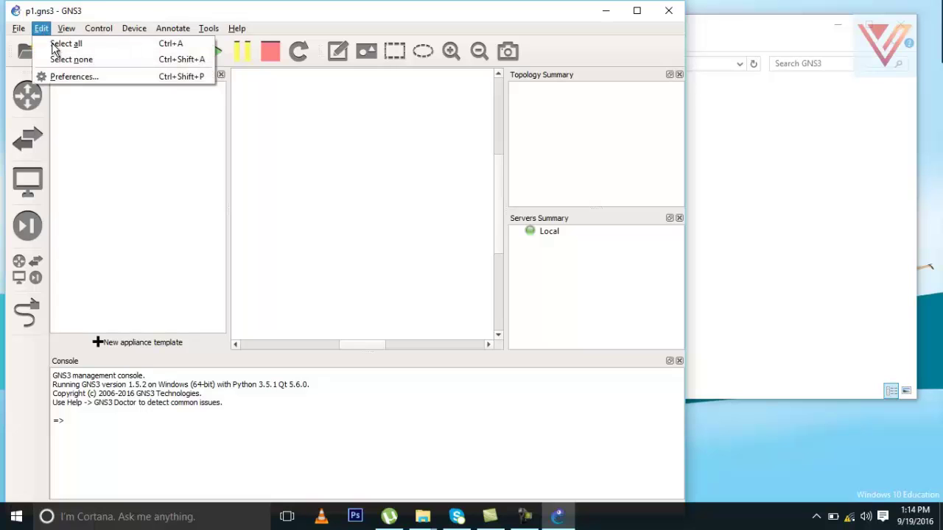
pyautogui.click(74, 78)
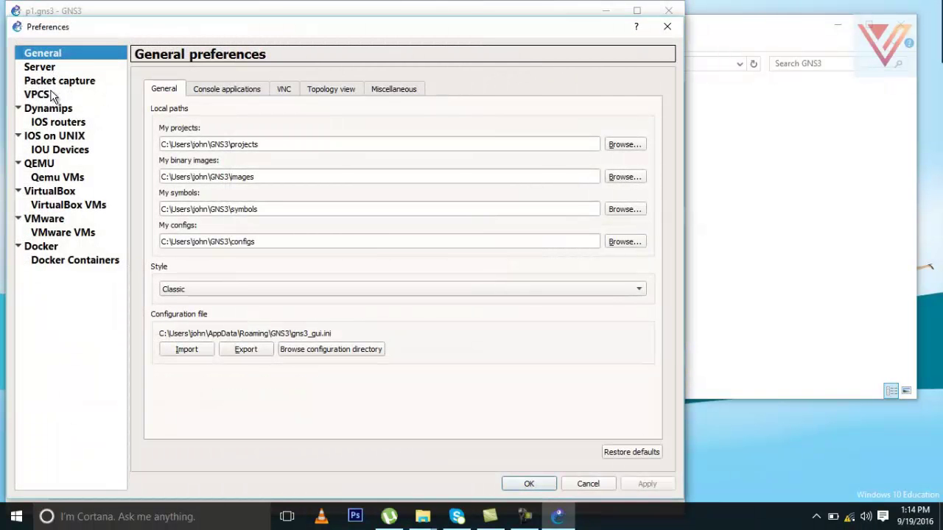
# Show the Dynamips > IOS routers page in Preferences.
pyautogui.click(75, 129)
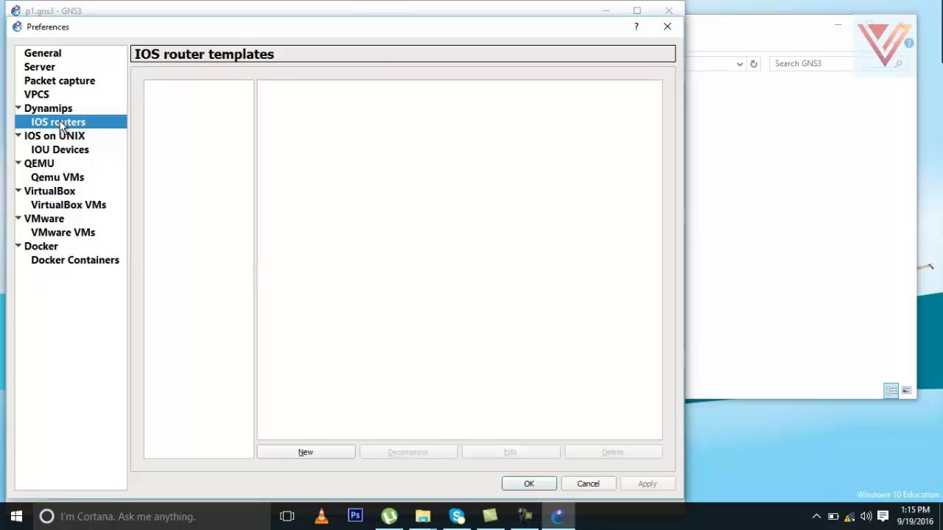
# Start a new IOS router template from the c2691-adventerprisek9_sna-mz.124-13b image, decompressing it.
pyautogui.click(303, 453)
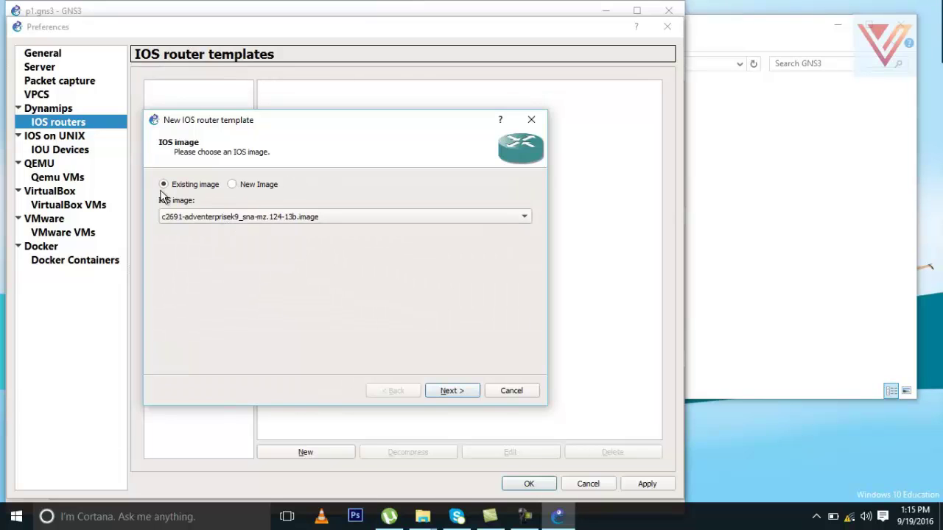
pyautogui.click(234, 184)
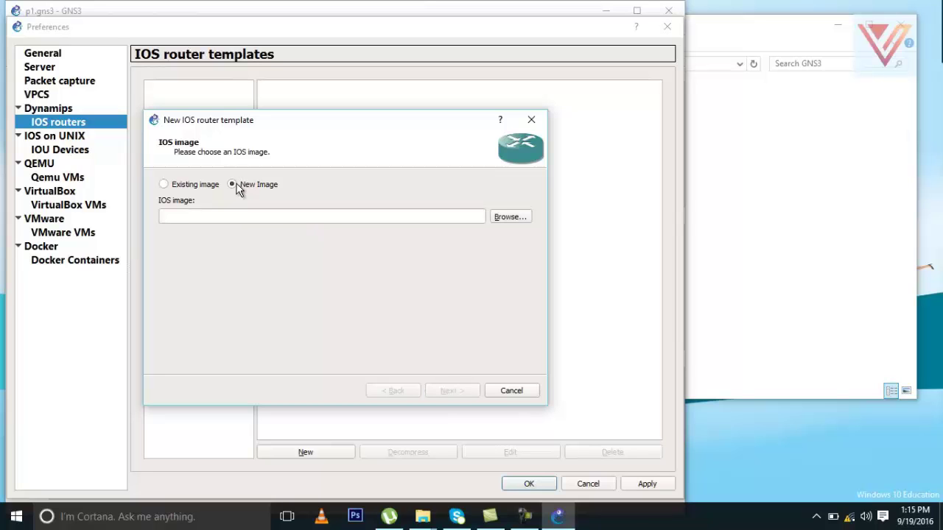
pyautogui.click(507, 217)
pyautogui.click(386, 240)
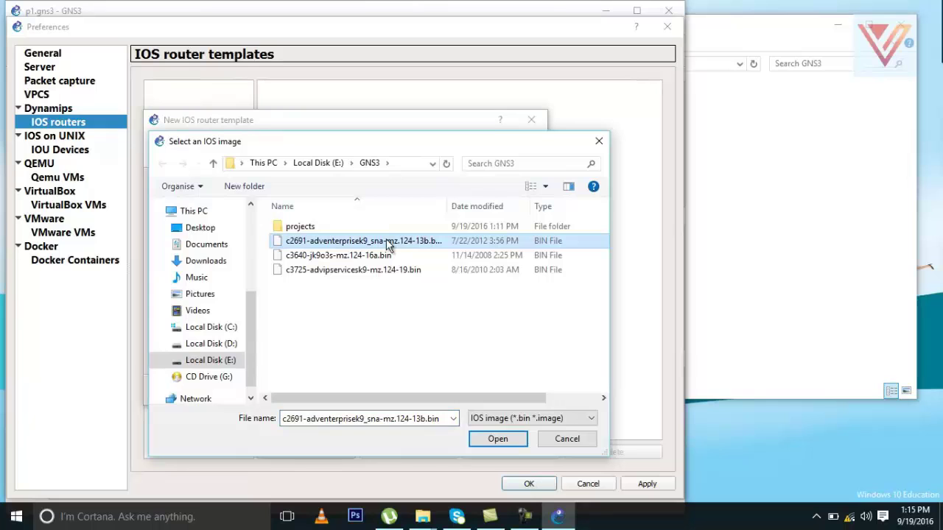
pyautogui.click(496, 440)
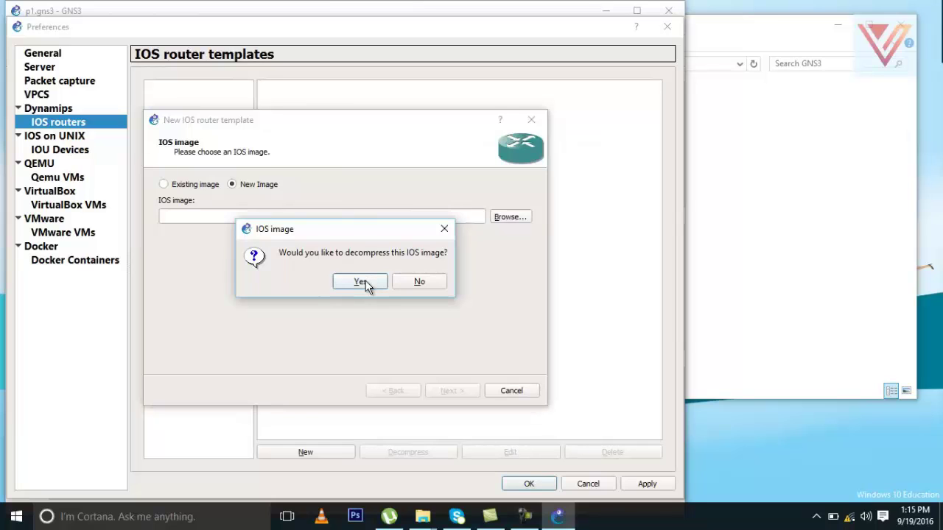
pyautogui.click(360, 282)
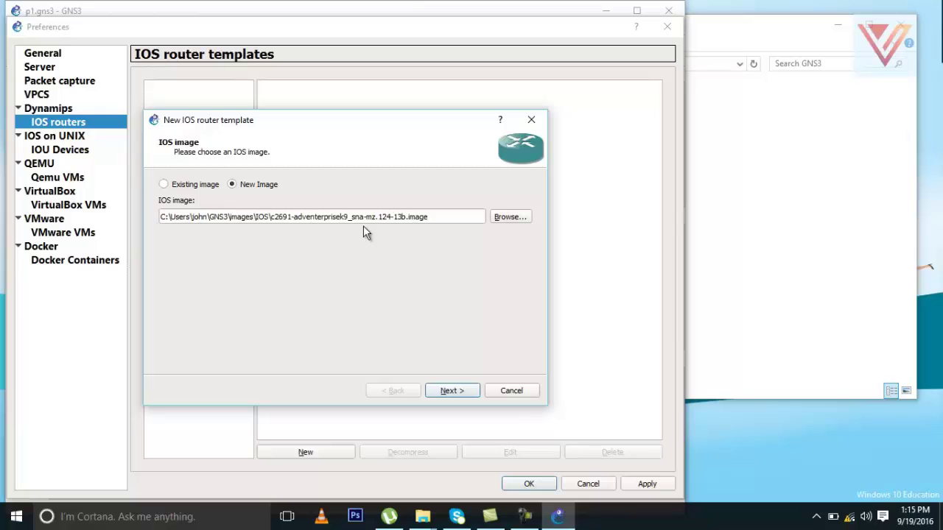
# Keep the c2691 name and 192 MiB RAM, and put an NM-1FE-TX adapter in slot 1.
pyautogui.click(451, 391)
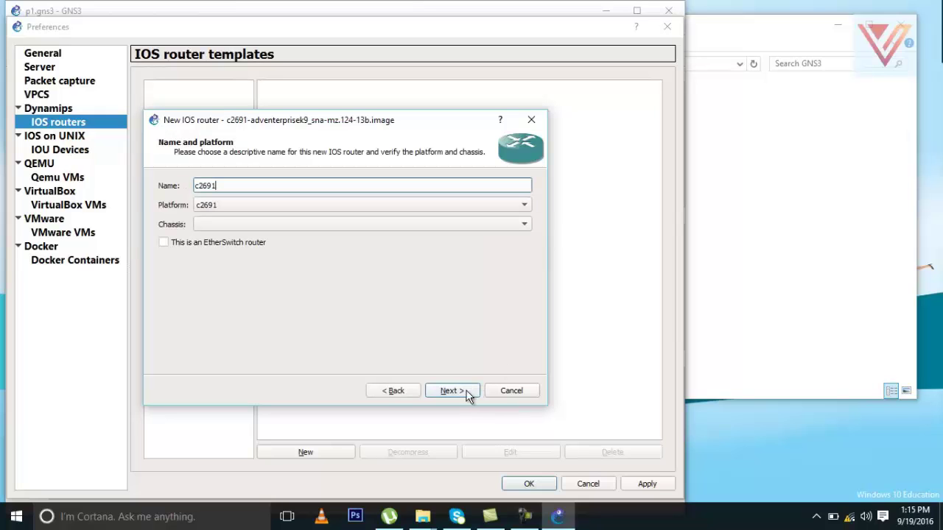
pyautogui.click(228, 225)
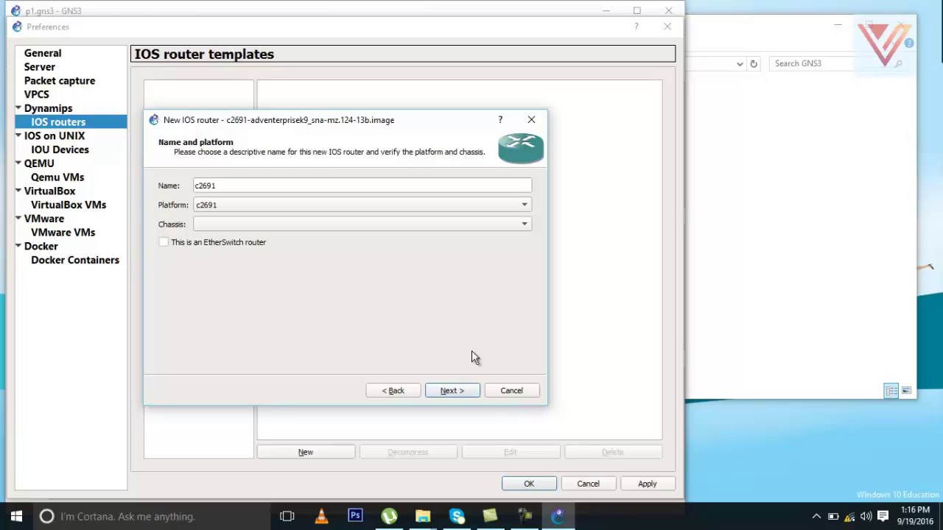
pyautogui.click(454, 392)
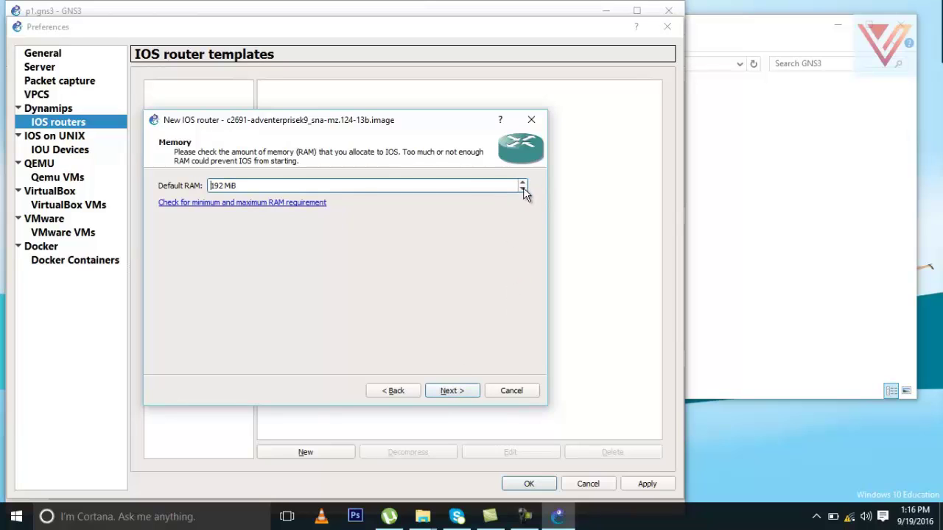
pyautogui.click(457, 392)
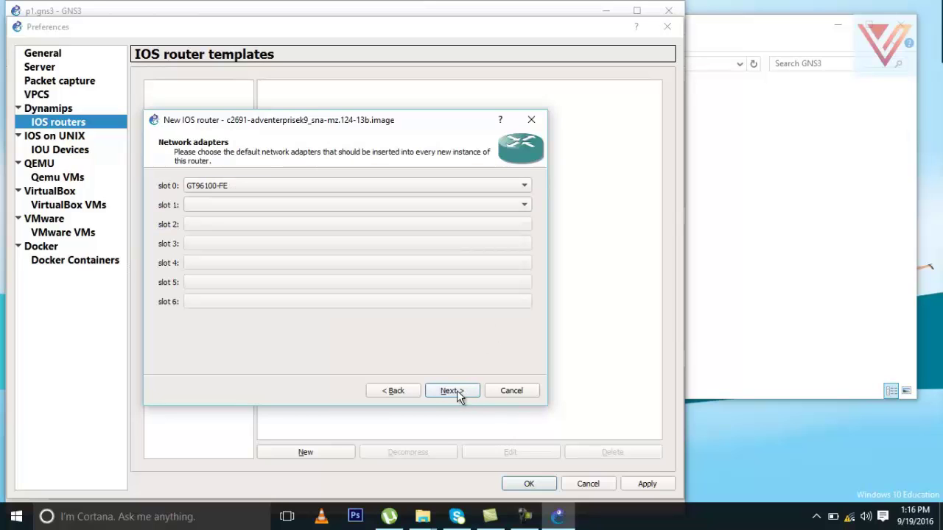
pyautogui.click(522, 187)
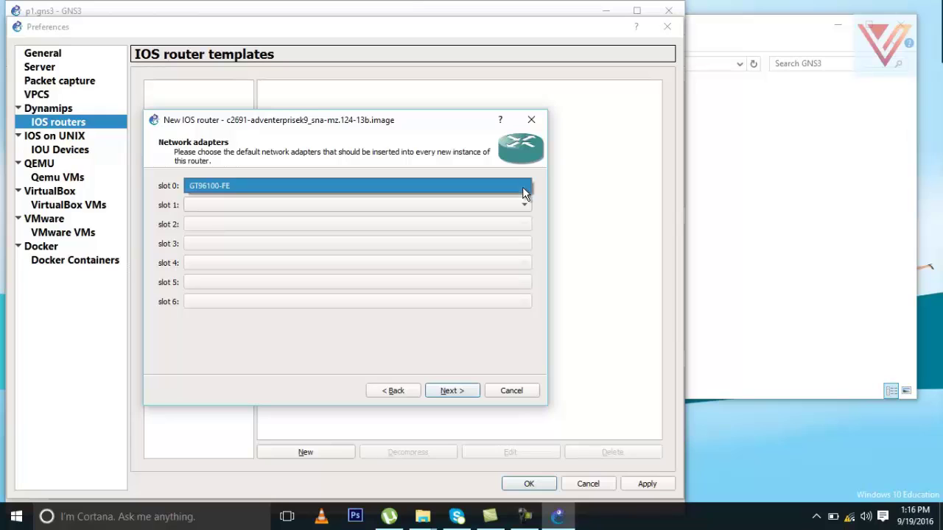
pyautogui.click(522, 188)
pyautogui.click(525, 205)
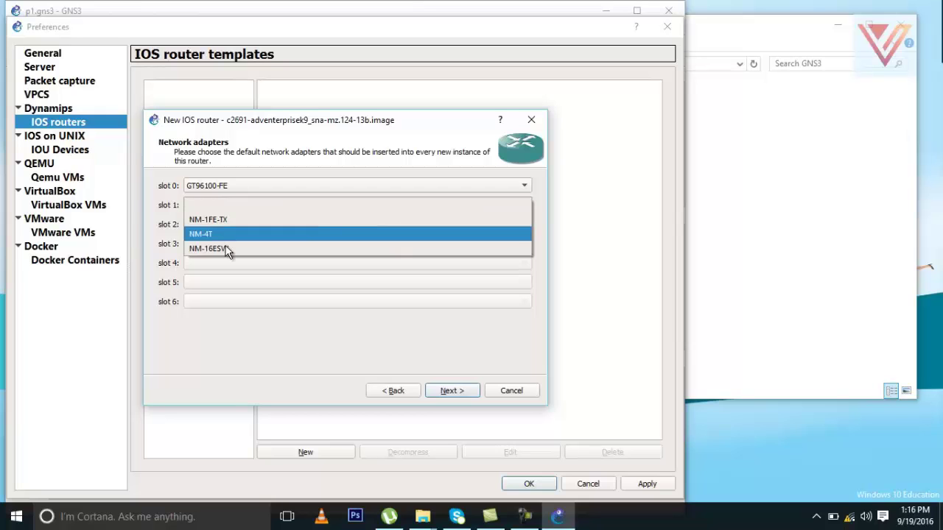
pyautogui.click(230, 218)
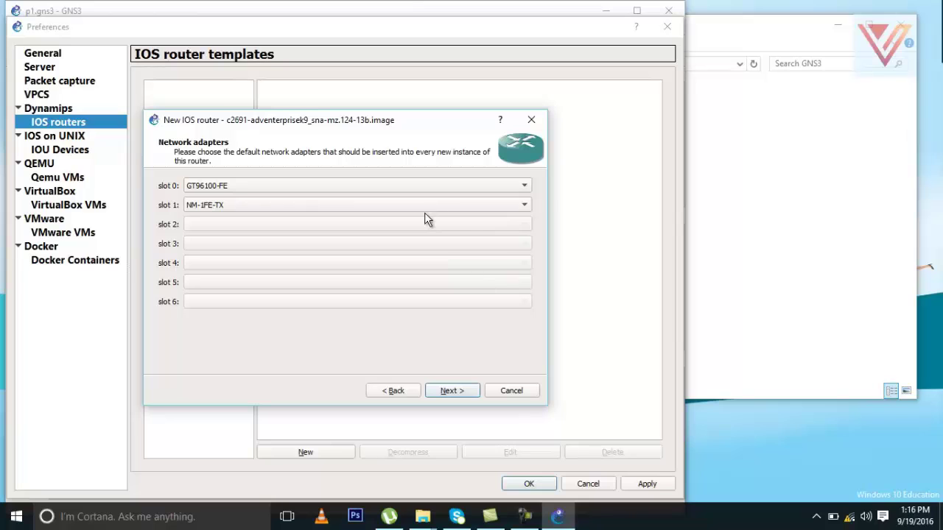
pyautogui.click(455, 391)
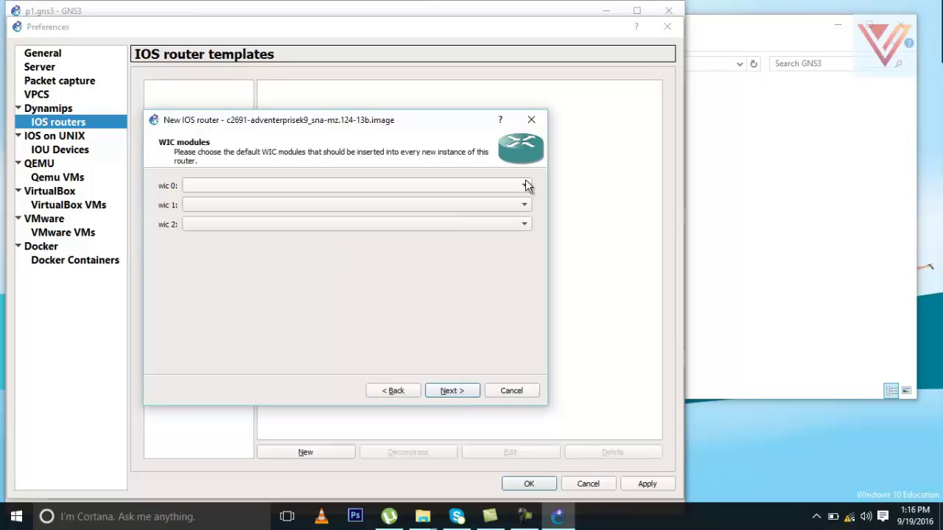
# Find and accept Idle-PC value 0x60b70574, then finish the c2691 template.
pyautogui.click(462, 391)
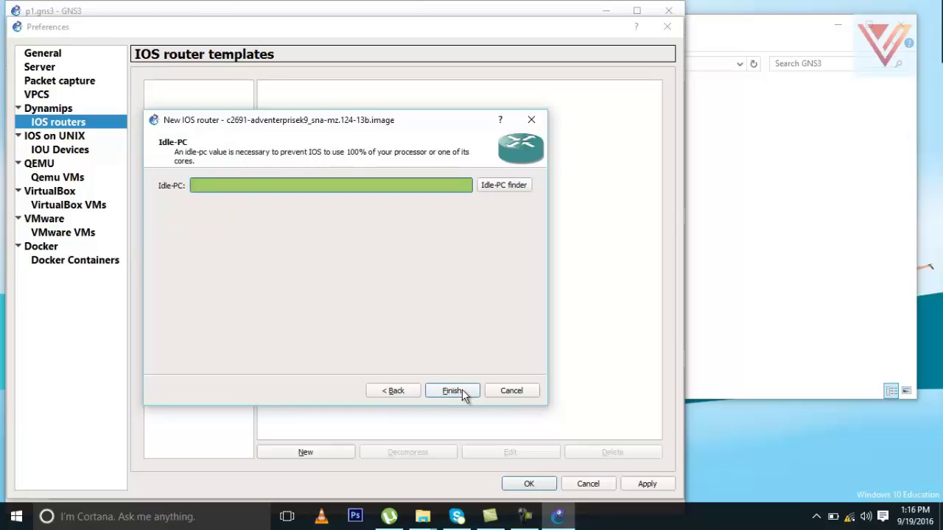
pyautogui.click(504, 185)
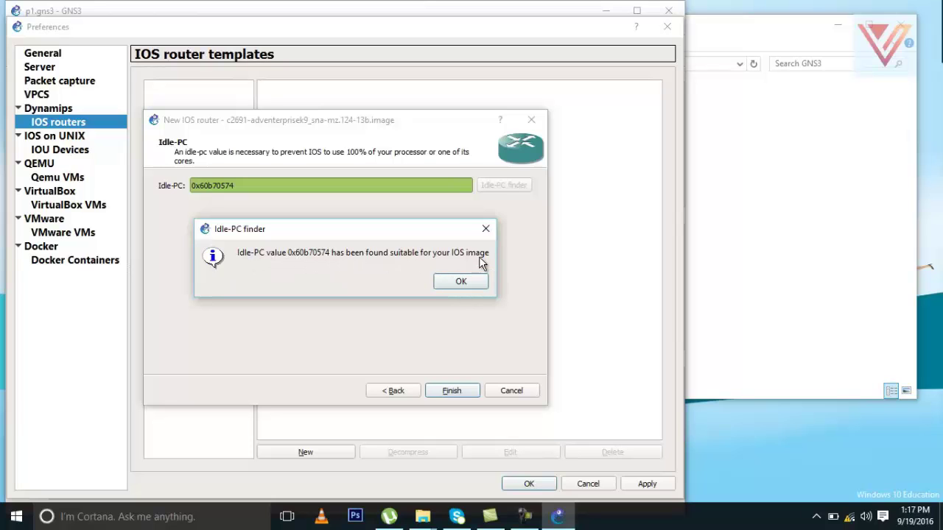
pyautogui.click(461, 283)
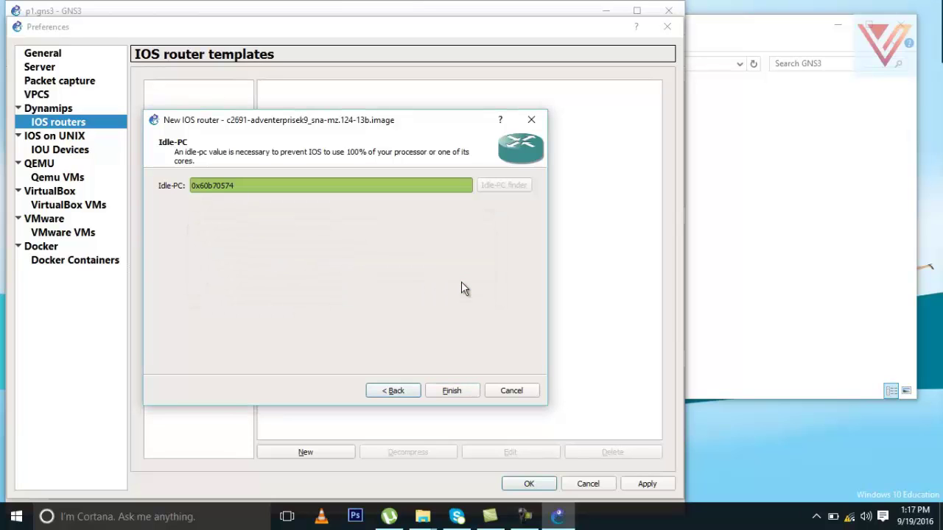
pyautogui.click(460, 390)
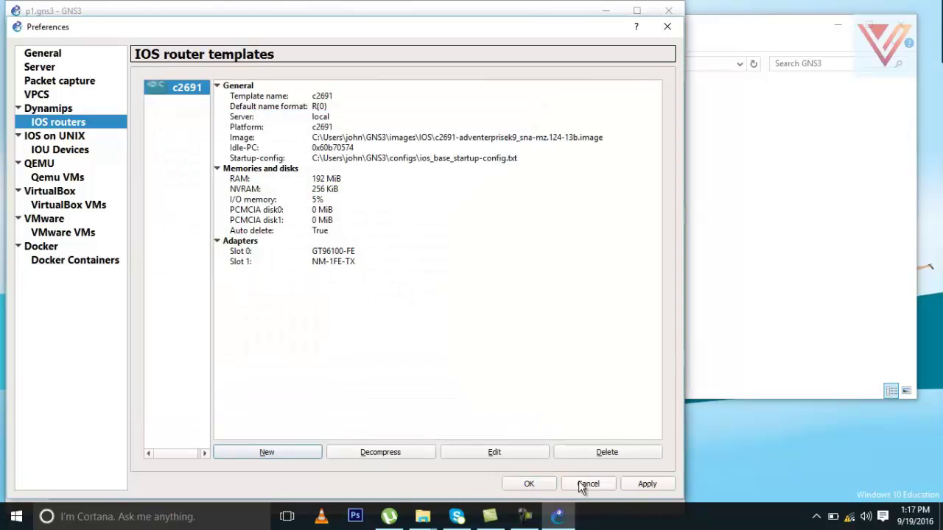
# Apply the c2691 template, cancel an extra new-template wizard, and close Preferences with OK.
pyautogui.click(638, 486)
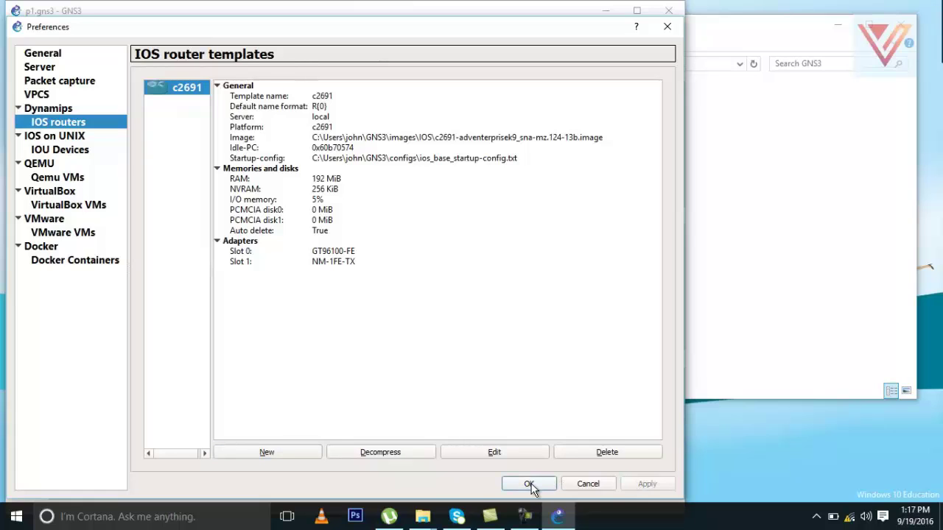
pyautogui.click(182, 101)
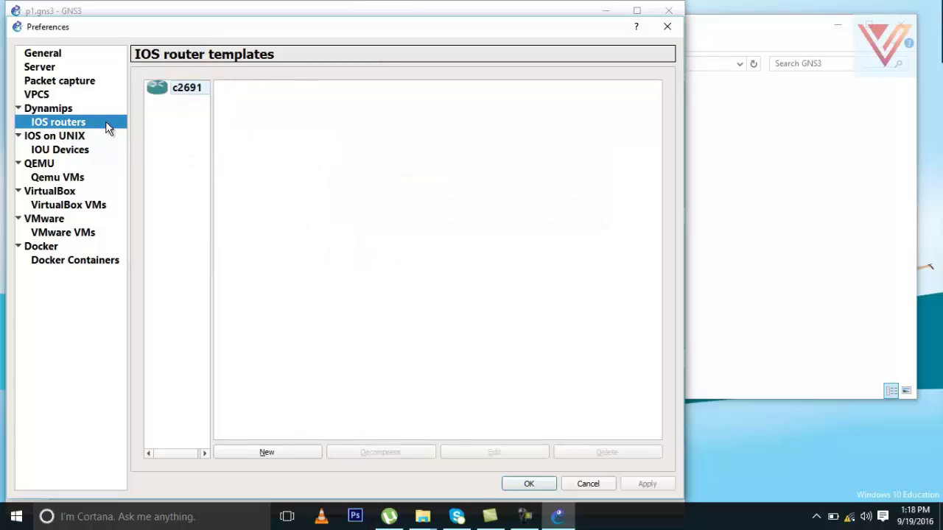
pyautogui.click(283, 455)
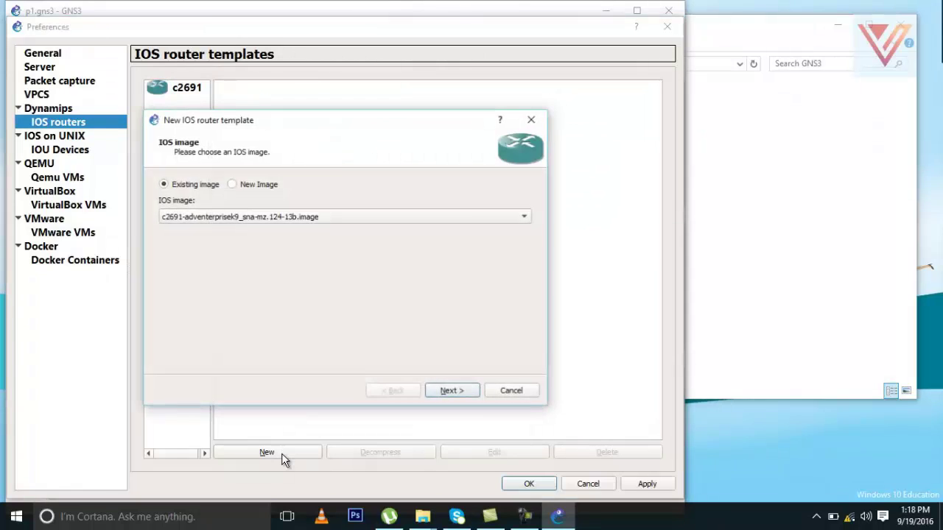
pyautogui.click(514, 391)
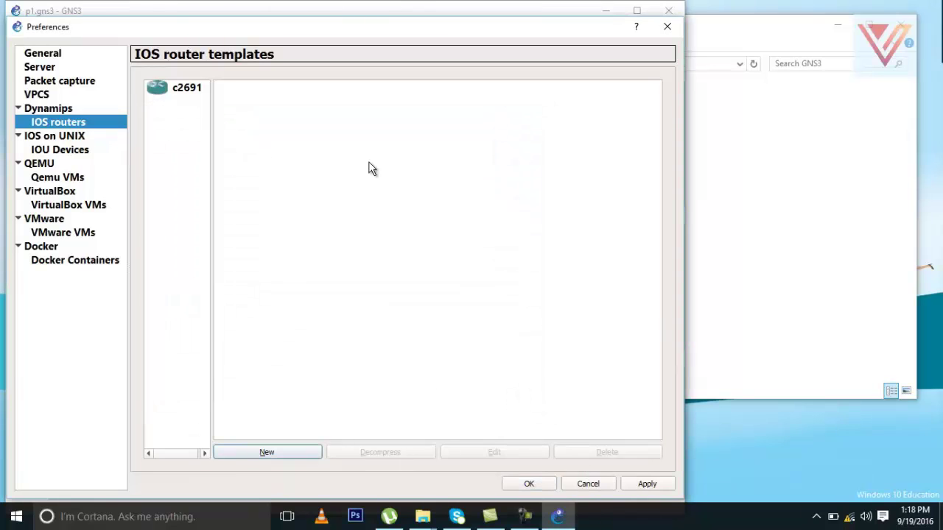
pyautogui.click(184, 93)
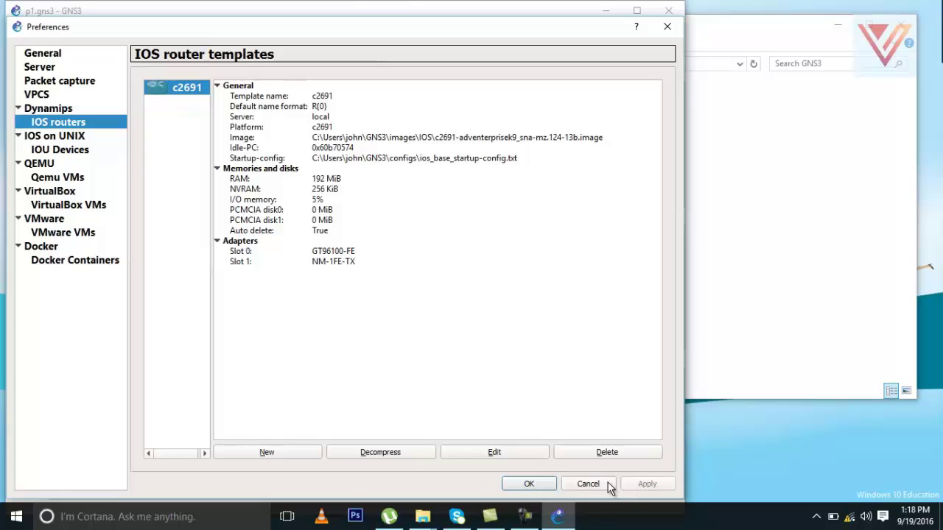
pyautogui.click(538, 486)
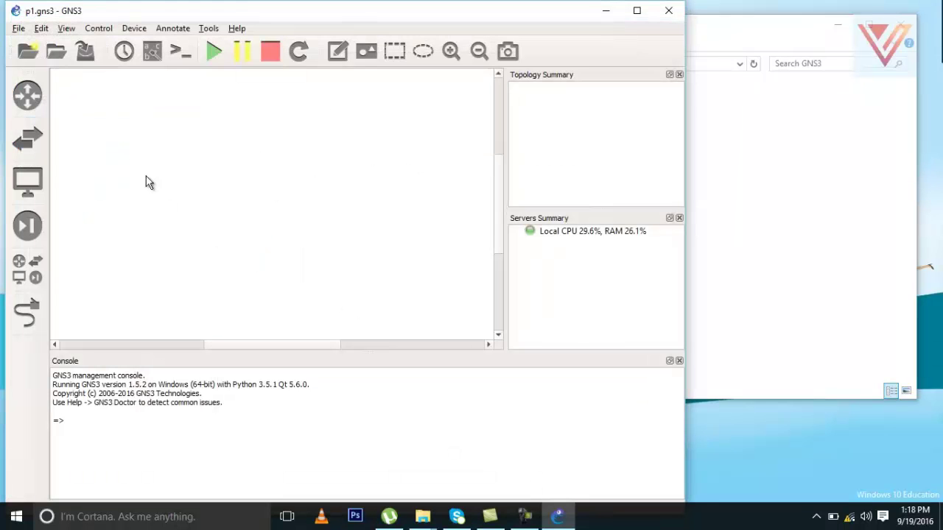
# From the routers list, drag two c2691 routers into the p1 workspace as R1 and R2 below it.
pyautogui.click(28, 96)
pyautogui.click(27, 96)
pyautogui.click(28, 96)
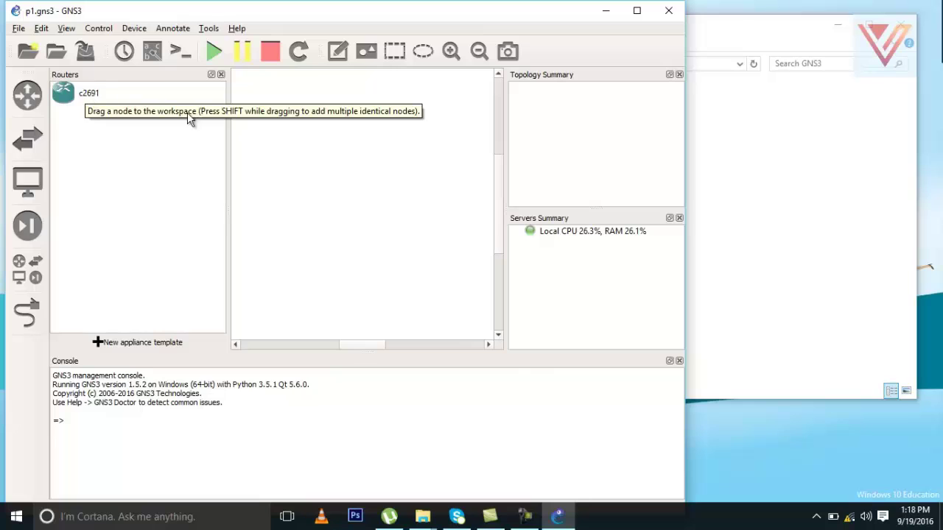
pyautogui.moveTo(66, 94); pyautogui.dragTo(356, 156)
pyautogui.moveTo(99, 101); pyautogui.dragTo(376, 243)
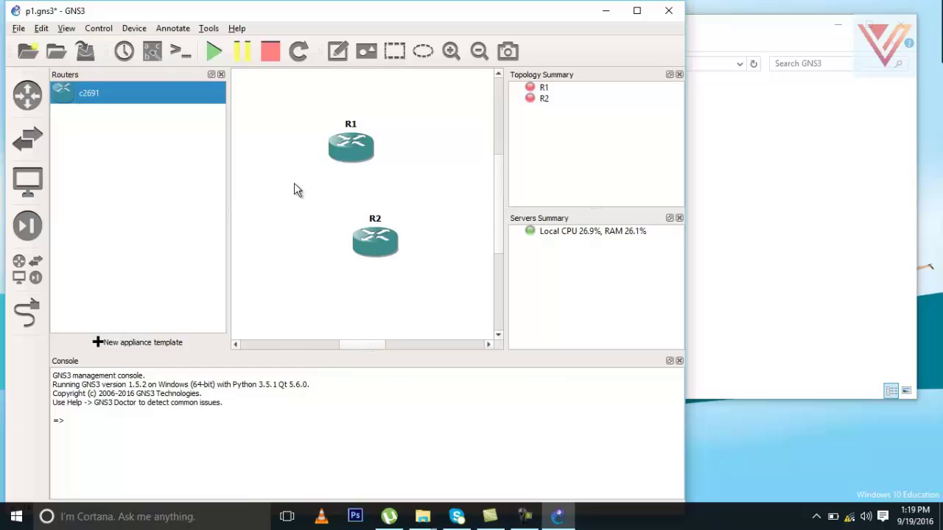
# Link R1 FastEthernet0/0 to R2 FastEthernet0/0 and start all routers.
pyautogui.click(27, 313)
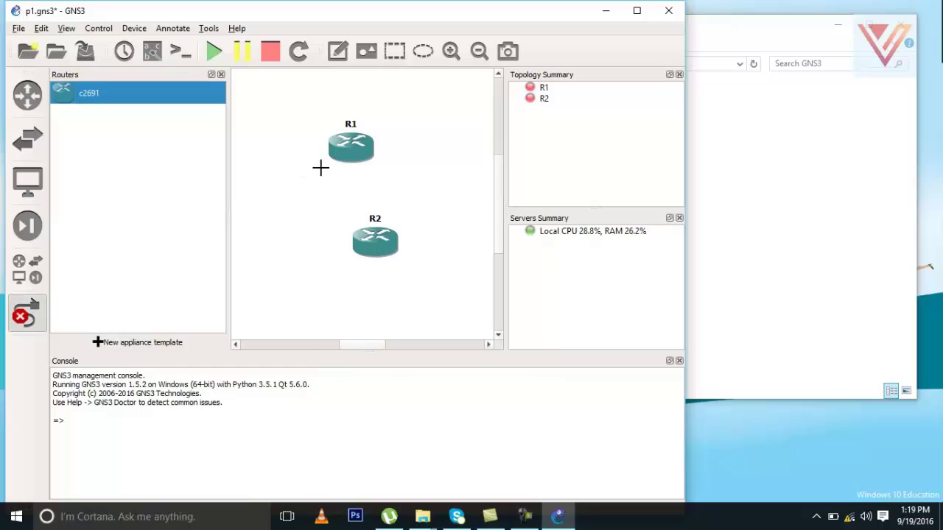
pyautogui.click(349, 151)
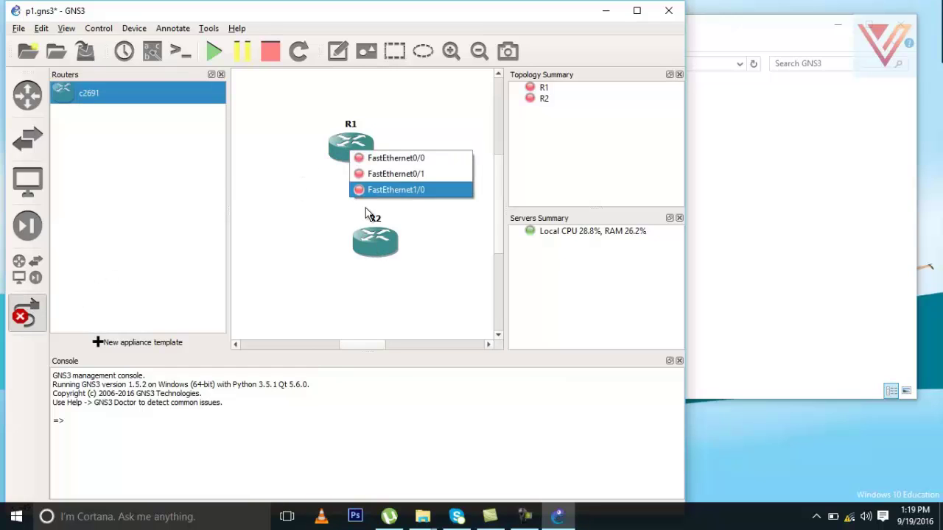
pyautogui.click(393, 158)
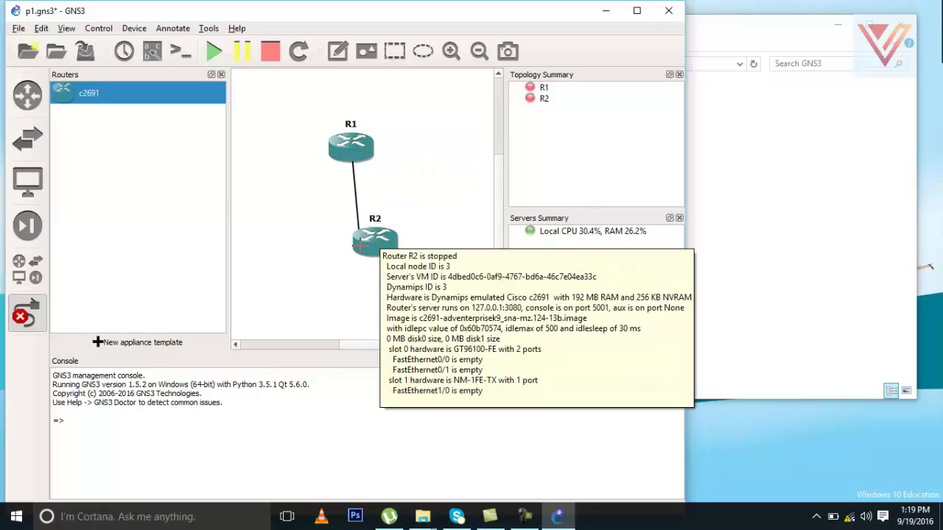
pyautogui.click(379, 241)
pyautogui.click(412, 249)
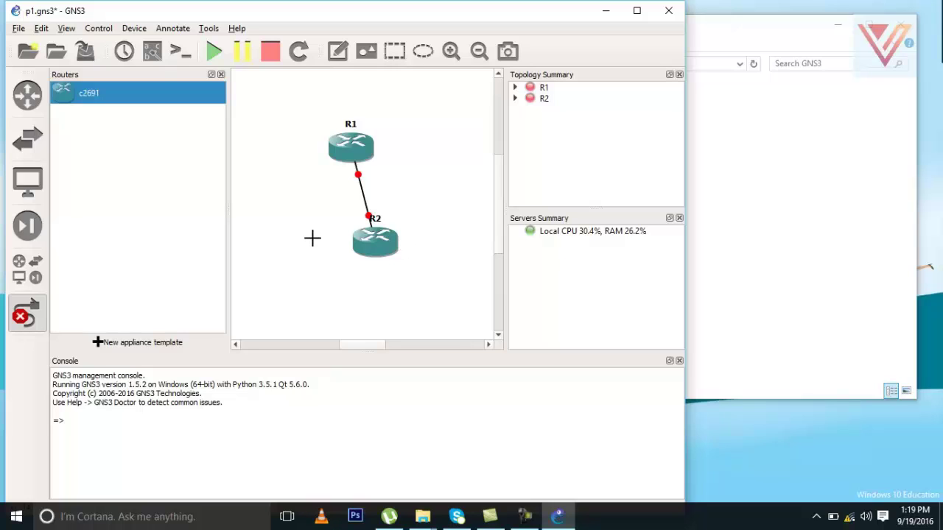
pyautogui.click(213, 51)
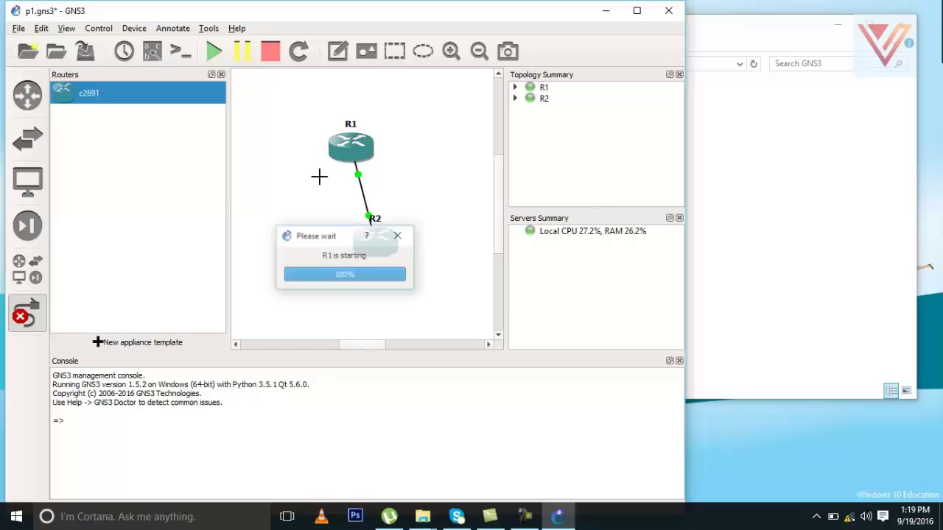